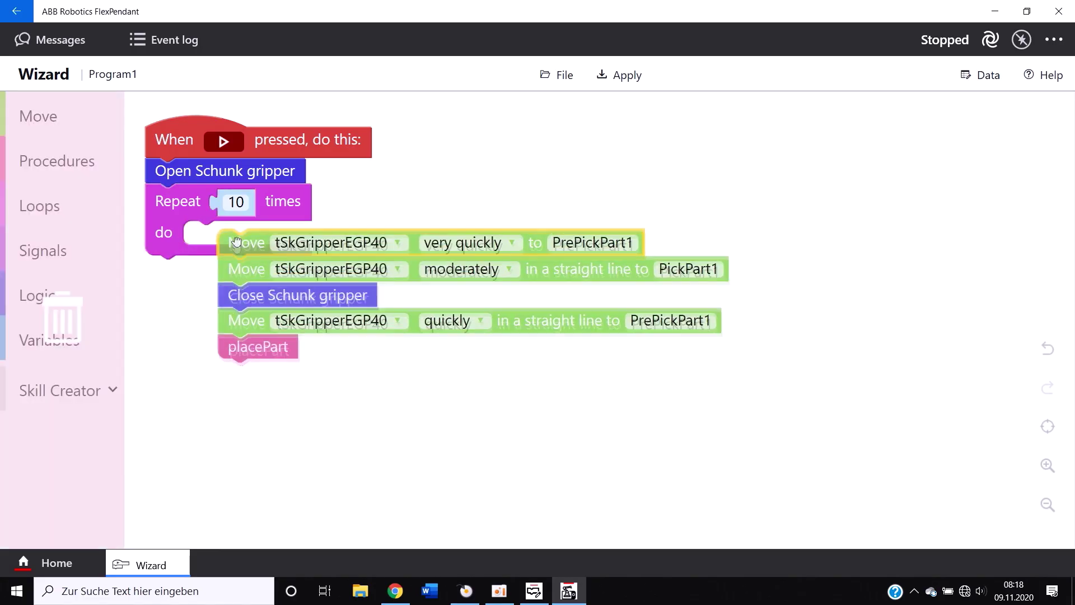
# Step: Nest the Move, Close Schunk gripper and placePart blocks inside the Repeat 10 times loop, then edit its count
pyautogui.moveTo(227, 247); pyautogui.dragTo(216, 232)
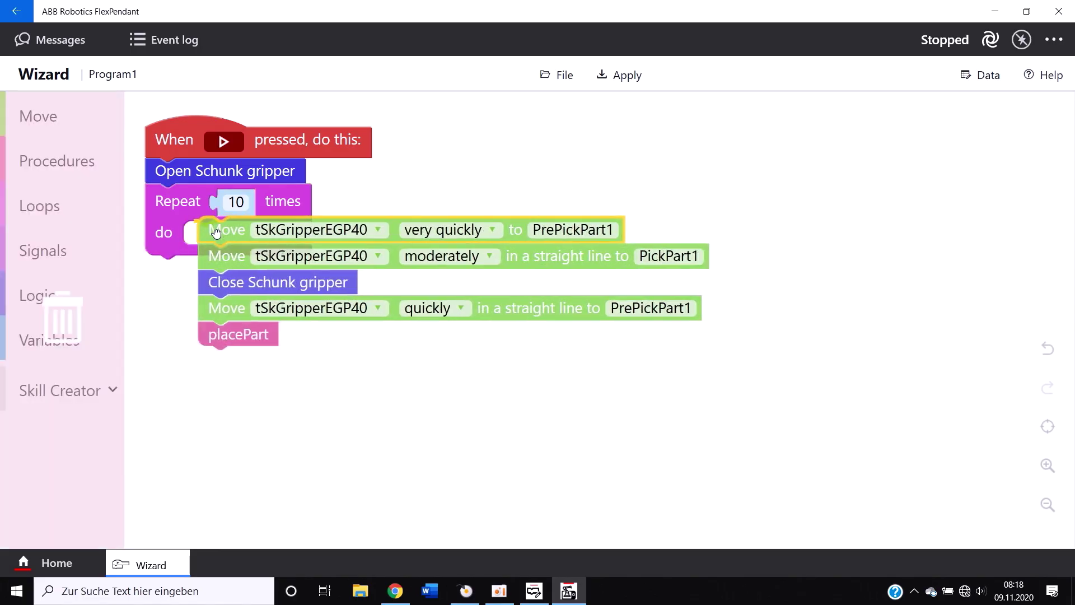
pyautogui.click(236, 201)
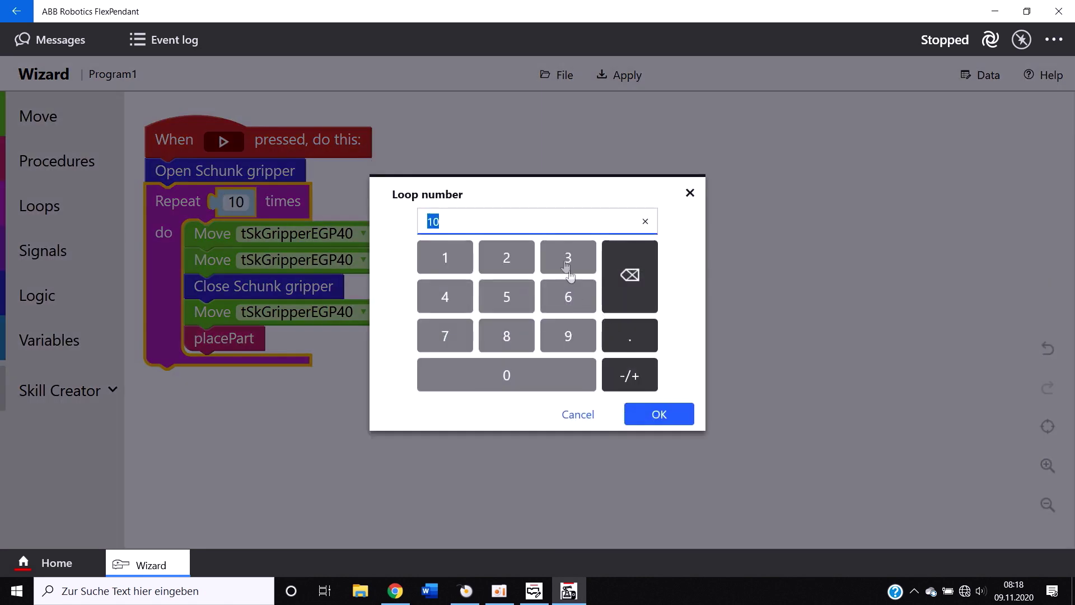